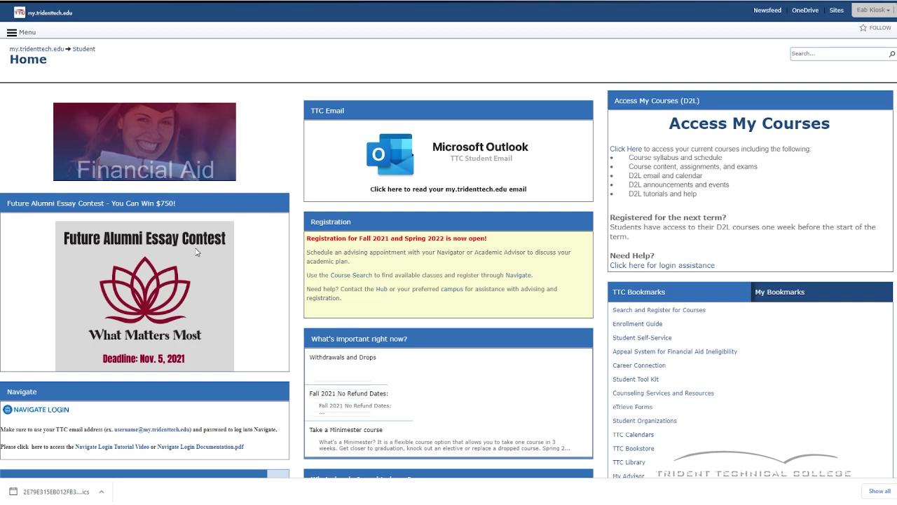
Scroll the my.tridenttech.edu portal down to the Navigate box and go to NAVIGATE LOGIN.
{"action": "scroll", "coordinate": [226, 208], "scroll_direction": "down", "scroll_amount": 2}
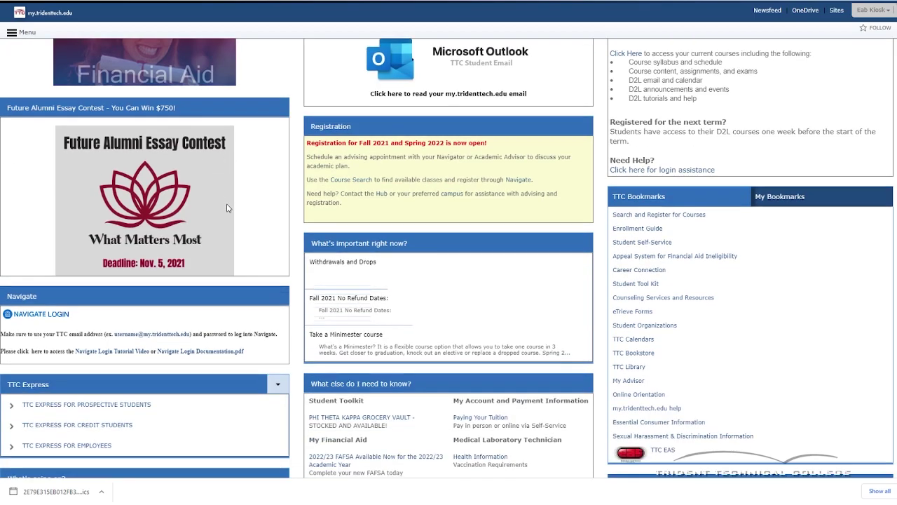
{"action": "scroll", "coordinate": [226, 208], "scroll_direction": "down", "scroll_amount": 4}
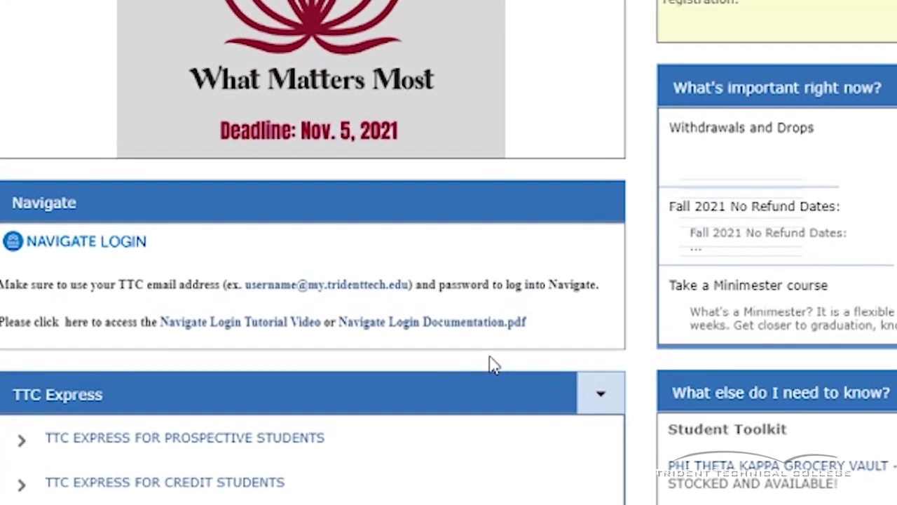
{"action": "left_click", "coordinate": [88, 241]}
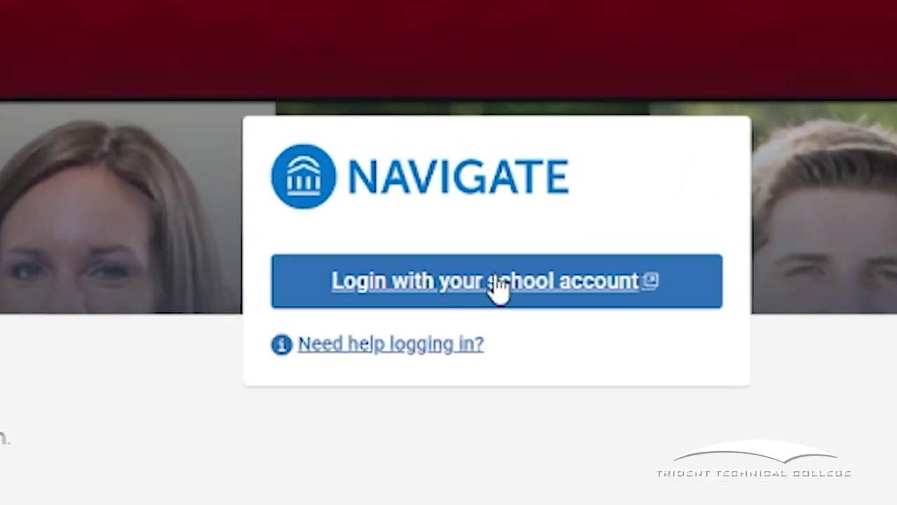
Start the school-account login and submit the student's school e-mail address.
{"action": "left_click", "coordinate": [499, 282]}
{"action": "type", "text": "student@tridenttech.edu"}
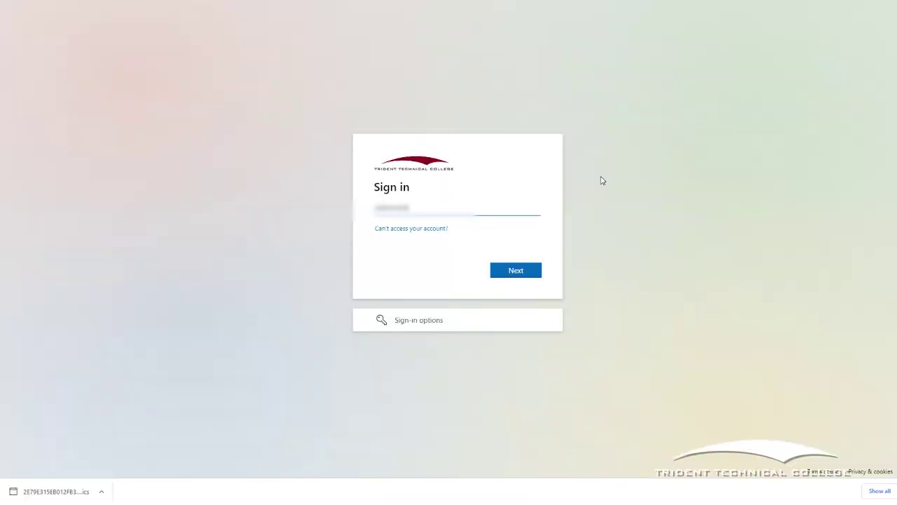
{"action": "left_click", "coordinate": [521, 274]}
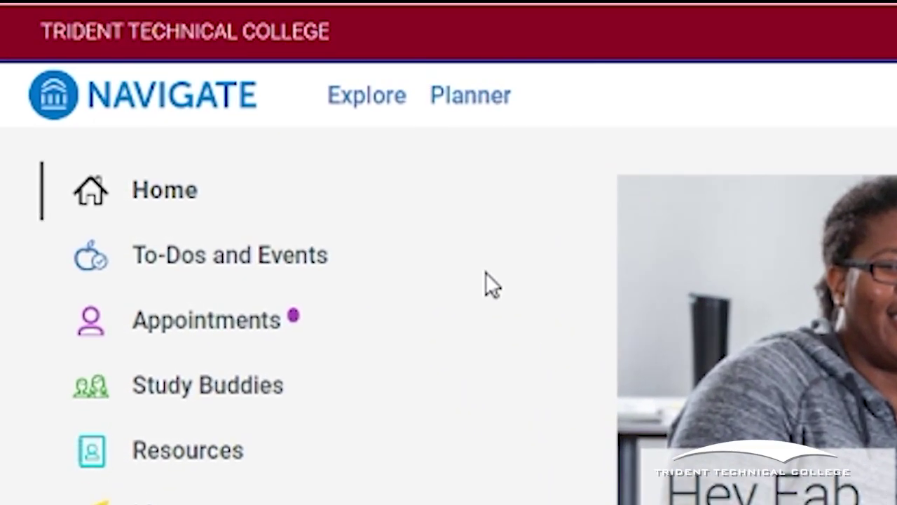
Go to the Planner to view the Business Administration - Marketing AAS plan.
{"action": "left_click", "coordinate": [468, 102]}
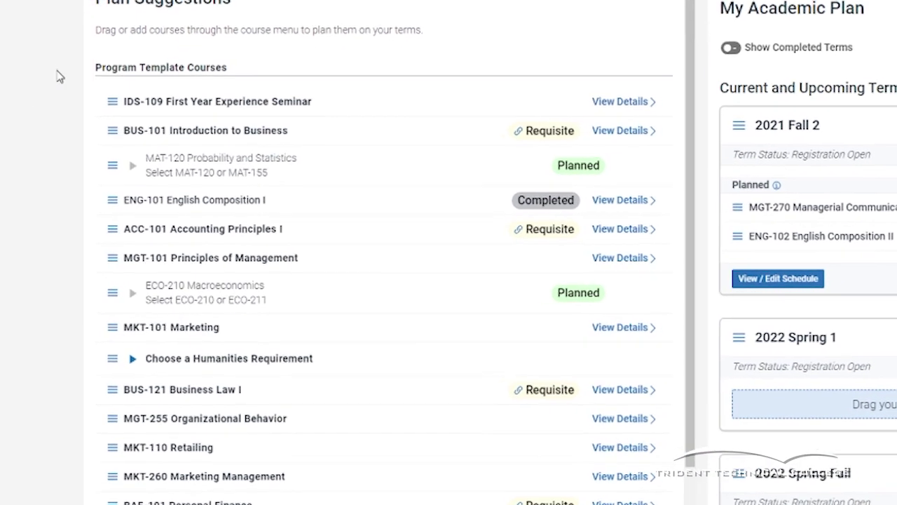
Expand the Humanities Requirement choices and review ART-101 Art History and Appreciation details.
{"action": "scroll", "coordinate": [107, 41], "scroll_direction": "down", "scroll_amount": 3}
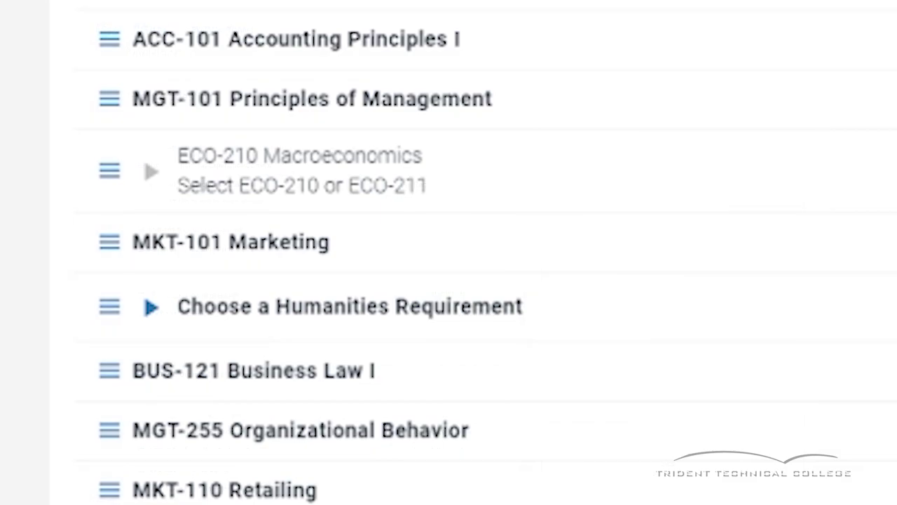
{"action": "left_click", "coordinate": [147, 307]}
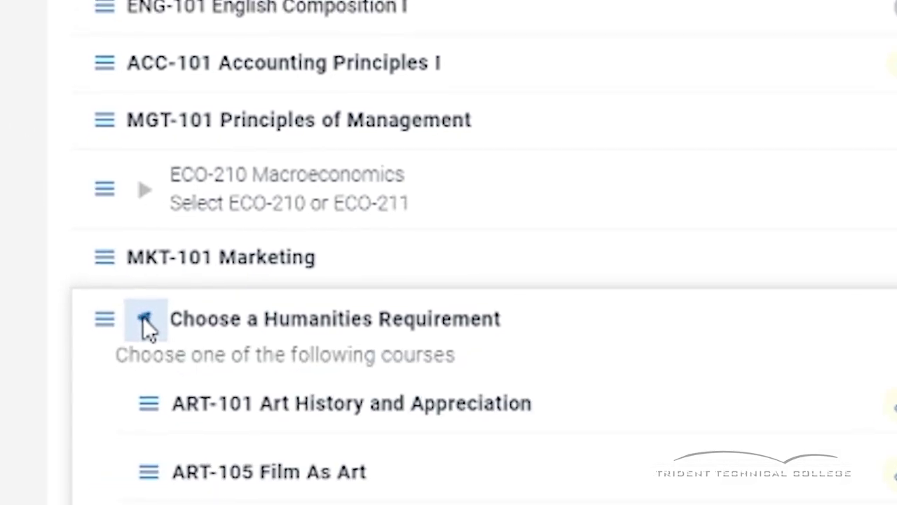
{"action": "scroll", "coordinate": [197, 410], "scroll_direction": "down", "scroll_amount": 3}
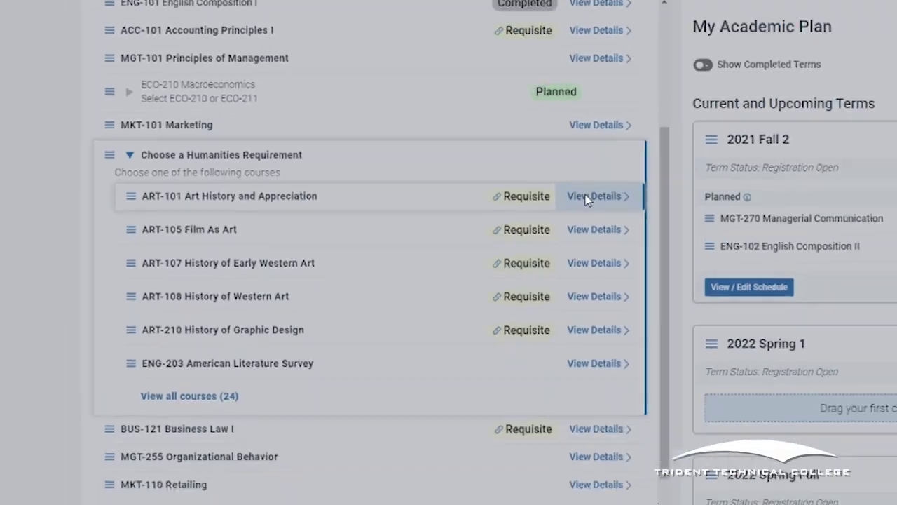
{"action": "left_click", "coordinate": [750, 172]}
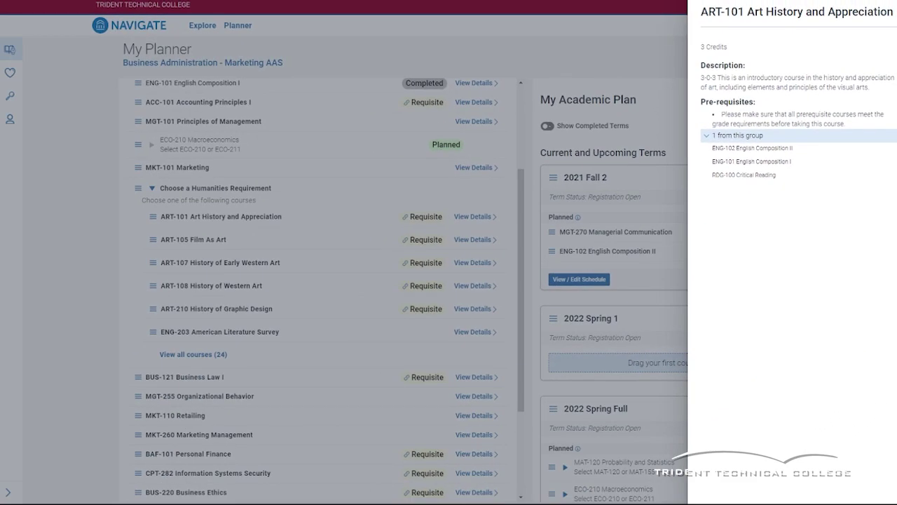
{"action": "key", "text": "Escape"}
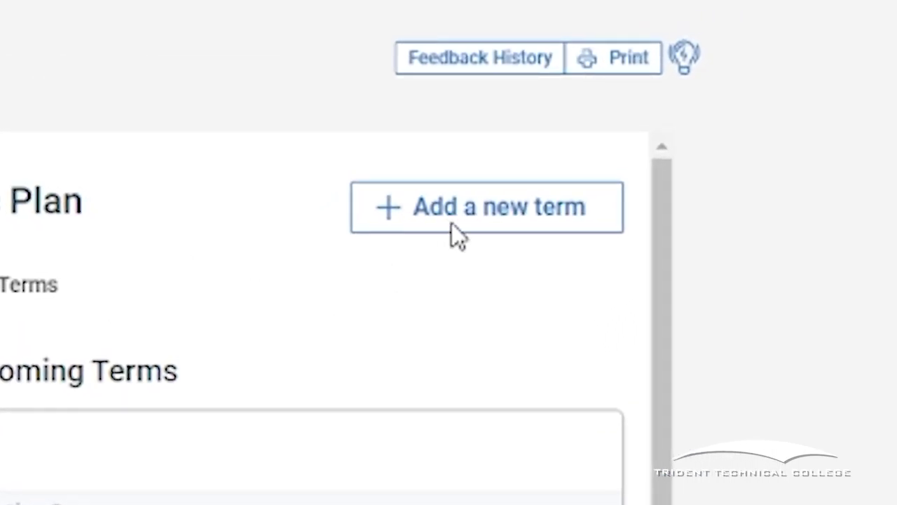
Turn on Show Completed Terms so the Transfer and Non-Credit term appears.
{"action": "left_click", "coordinate": [453, 225]}
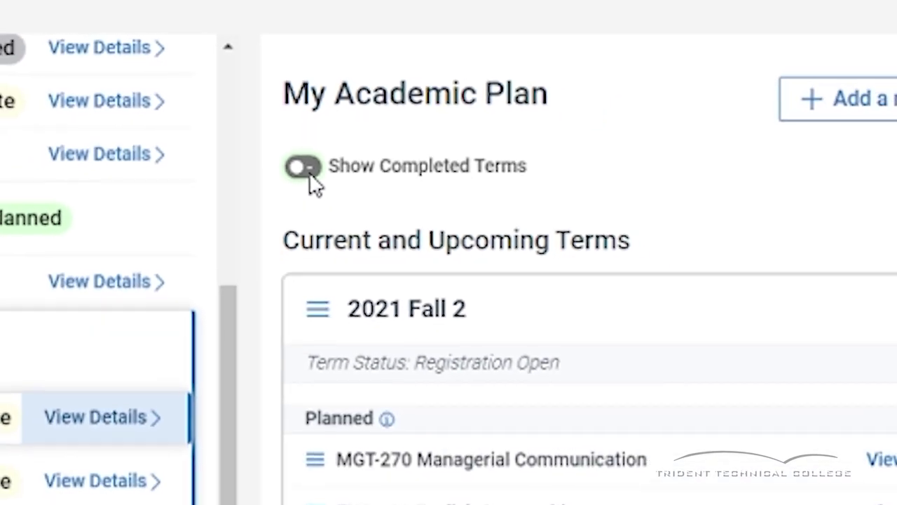
{"action": "left_click", "coordinate": [303, 169]}
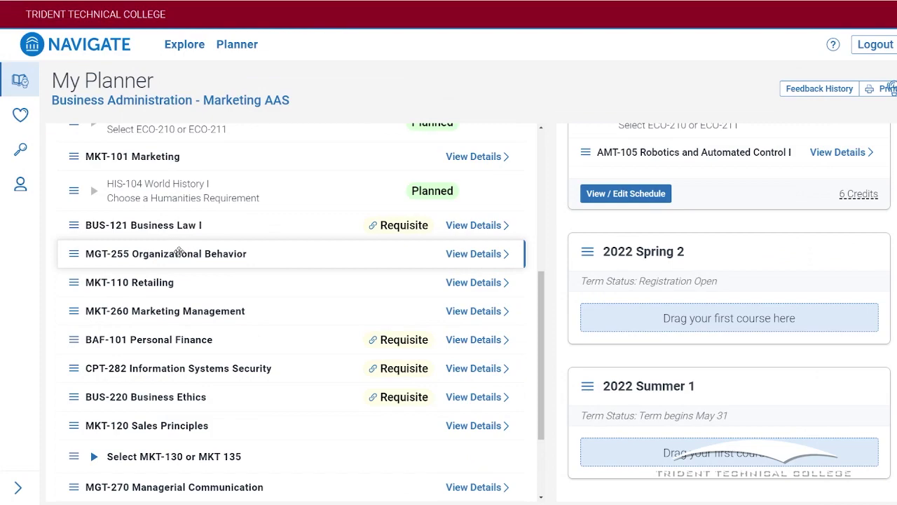
Plan MGT-255 in 2022 Spring 2 and ENG-203 American Literature Survey in 2022 Spring 1.
{"action": "left_click_drag", "start_coordinate": [176, 254], "coordinate": [806, 335]}
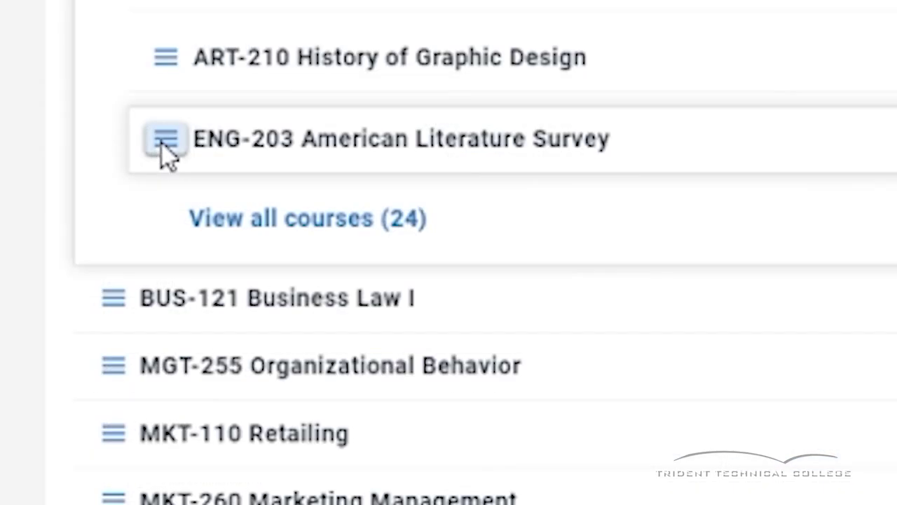
{"action": "left_click", "coordinate": [164, 143]}
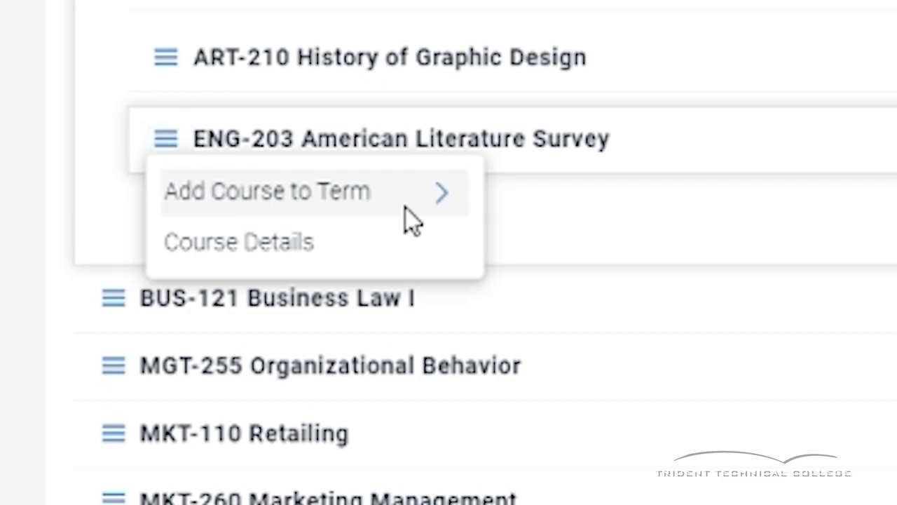
{"action": "left_click", "coordinate": [449, 211]}
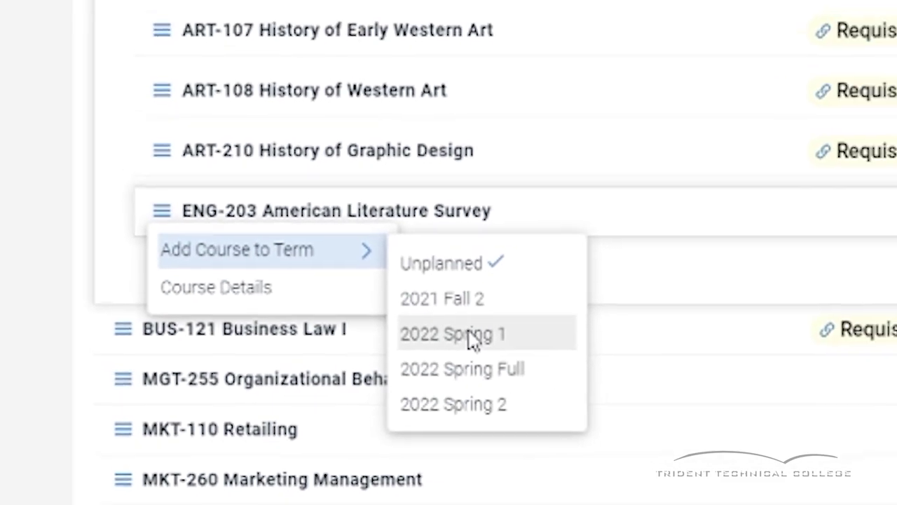
{"action": "left_click", "coordinate": [473, 340]}
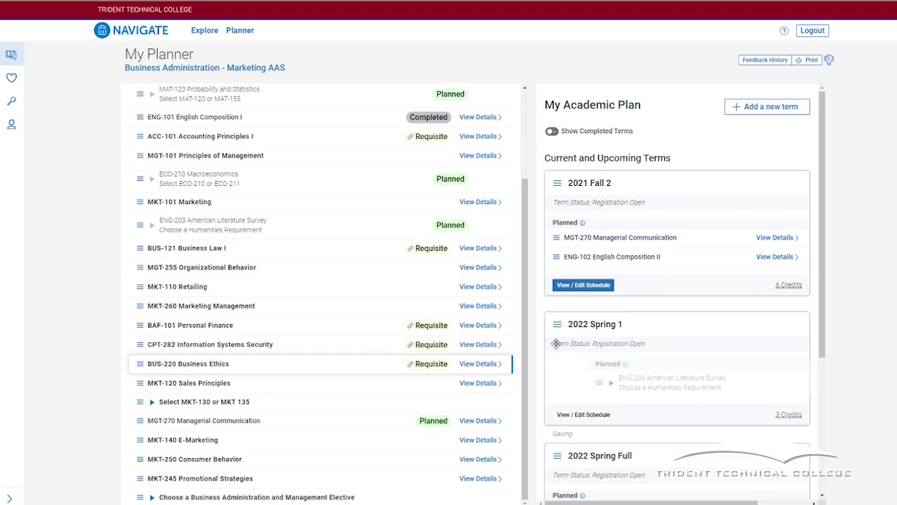
{"action": "scroll", "coordinate": [769, 220], "scroll_direction": "down", "scroll_amount": 5}
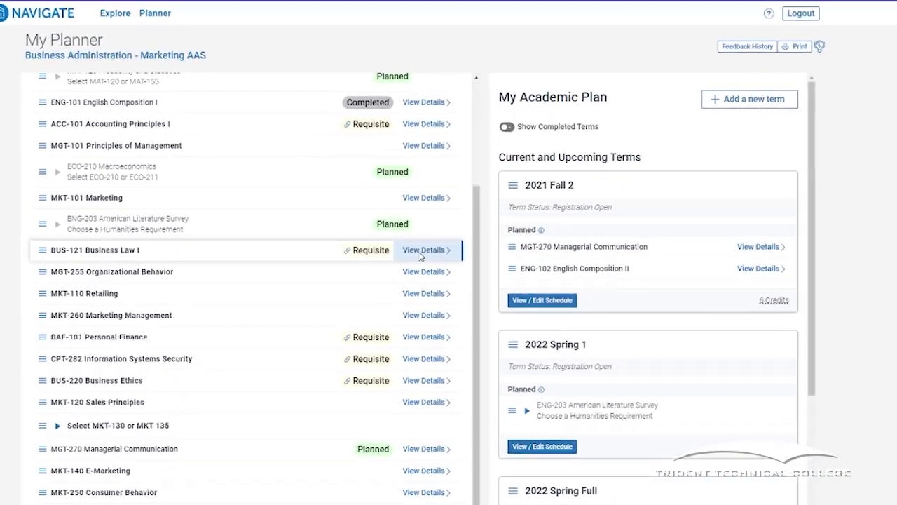
{"action": "left_click", "coordinate": [477, 240]}
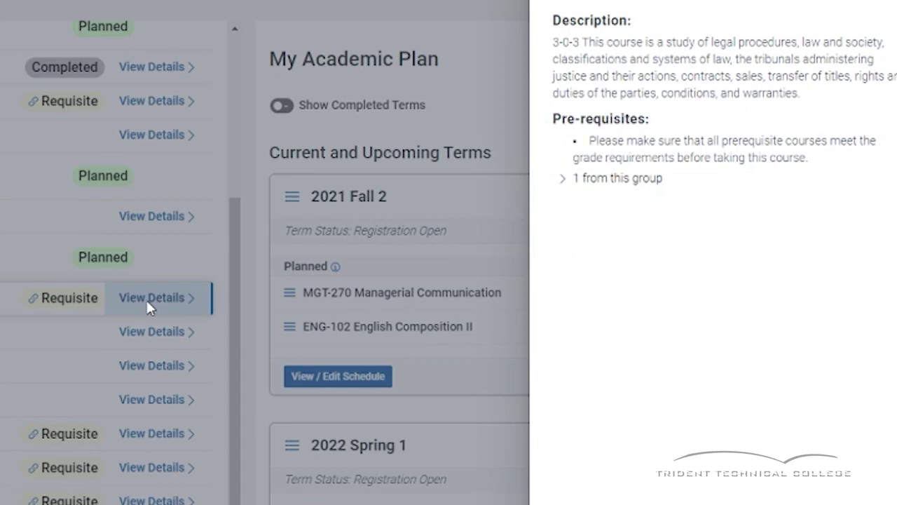
{"action": "left_click", "coordinate": [637, 343]}
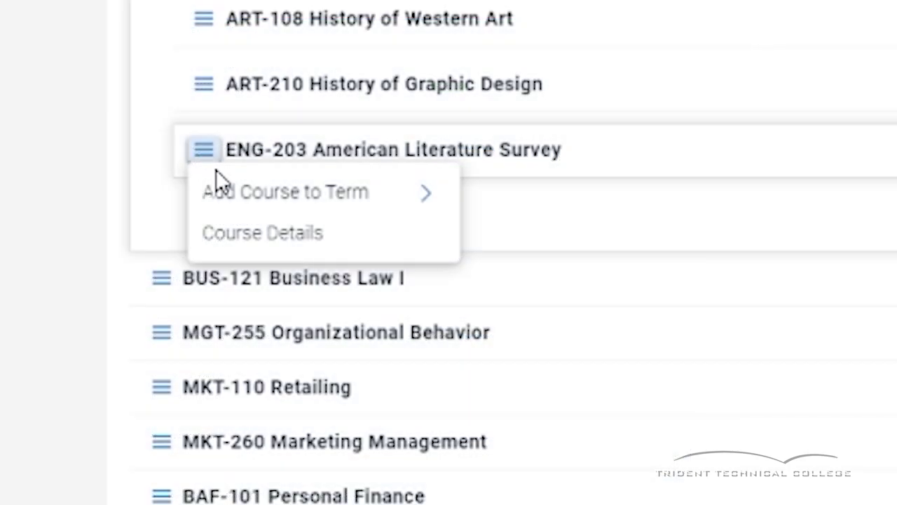
{"action": "left_click", "coordinate": [432, 205]}
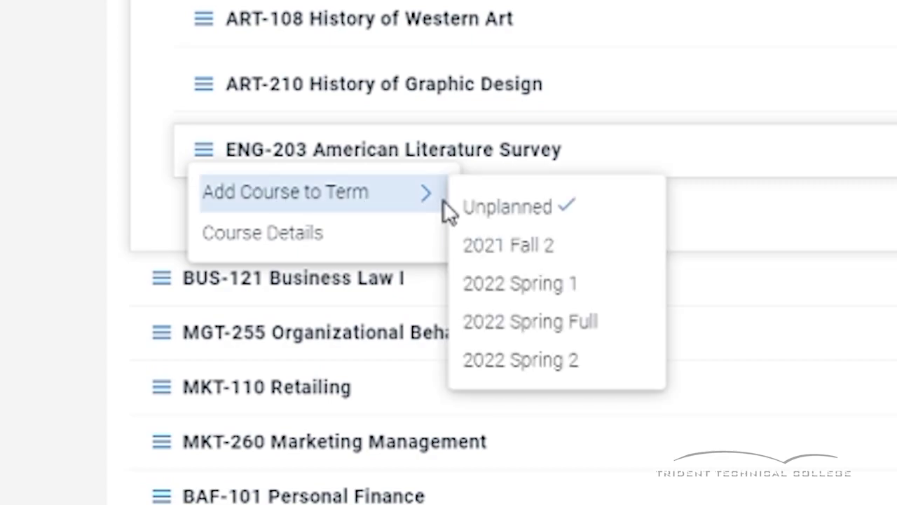
{"action": "left_click", "coordinate": [540, 288]}
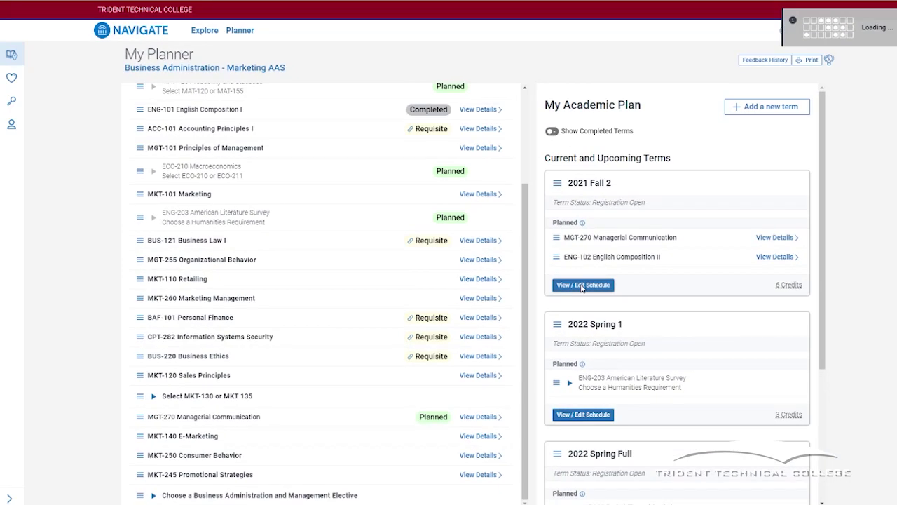
Open the 2021 Fall 2 schedule builder and dismiss the Block Busy Time tip.
{"action": "left_click", "coordinate": [564, 279]}
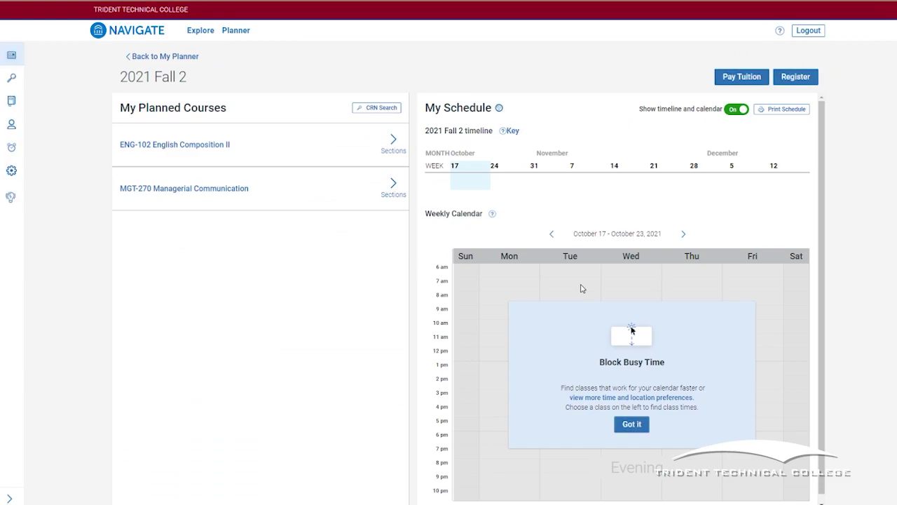
{"action": "left_click", "coordinate": [633, 426]}
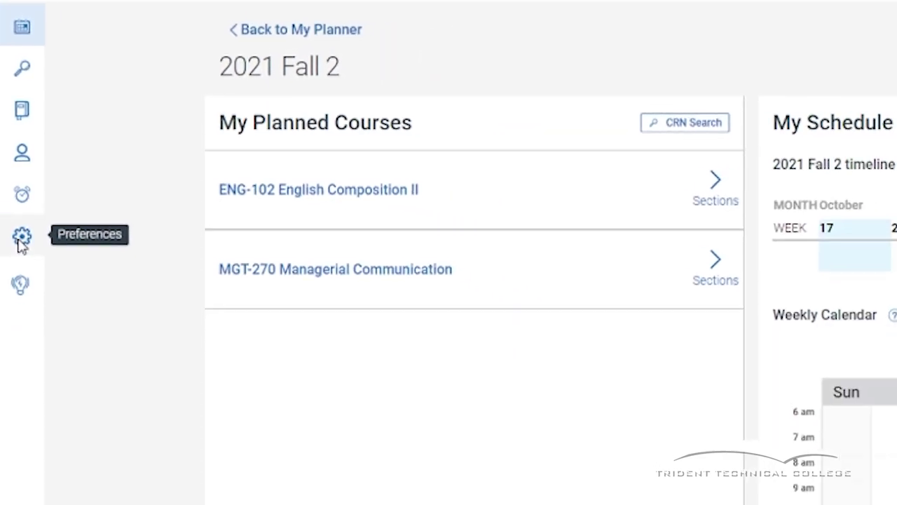
{"action": "left_click", "coordinate": [16, 198]}
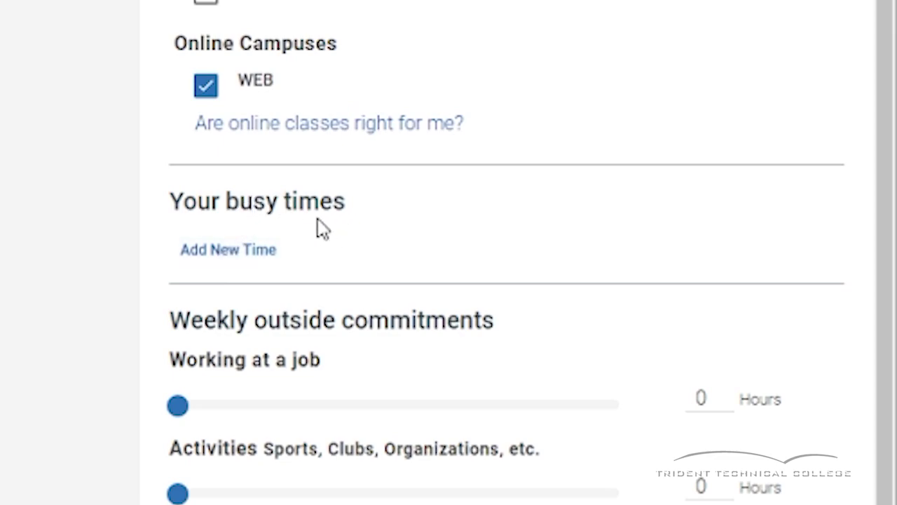
{"action": "left_click", "coordinate": [251, 253]}
{"action": "scroll", "coordinate": [294, 184], "scroll_direction": "down", "scroll_amount": 2}
{"action": "scroll", "coordinate": [432, 118], "scroll_direction": "down", "scroll_amount": 1}
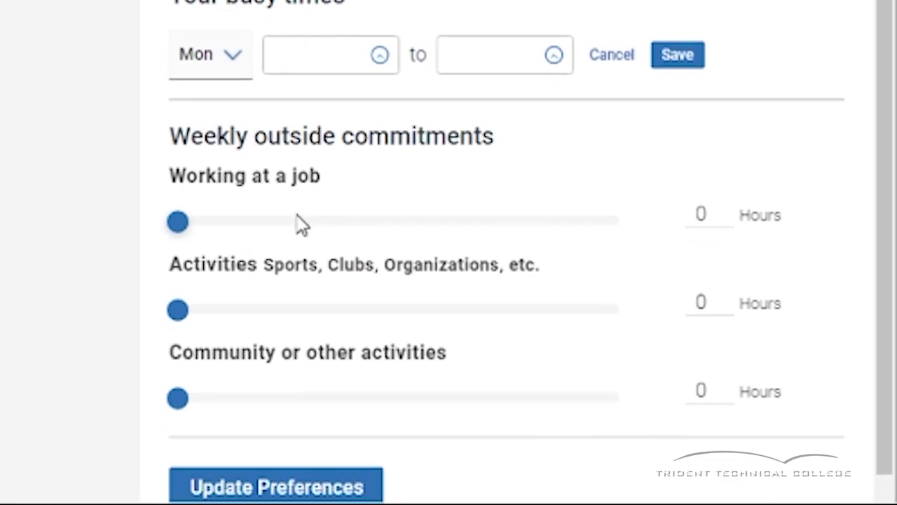
{"action": "scroll", "coordinate": [283, 176], "scroll_direction": "down", "scroll_amount": 1}
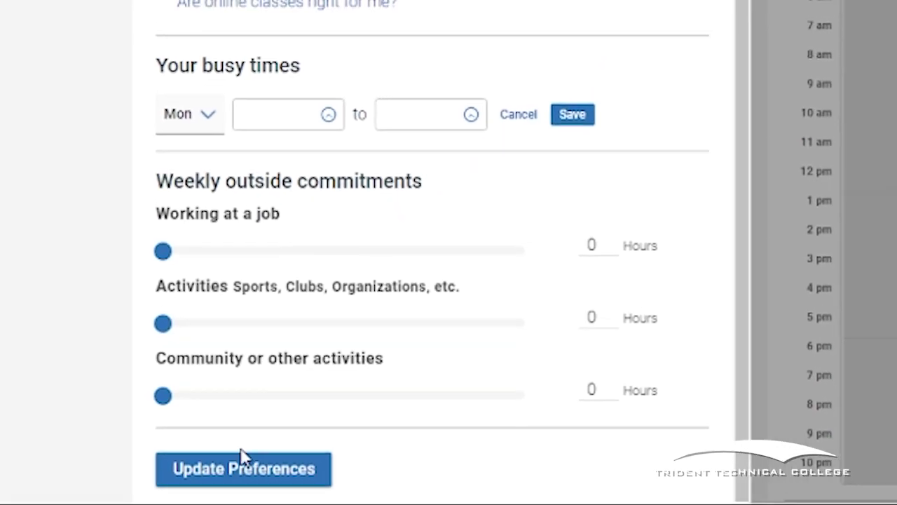
{"action": "left_click", "coordinate": [241, 463]}
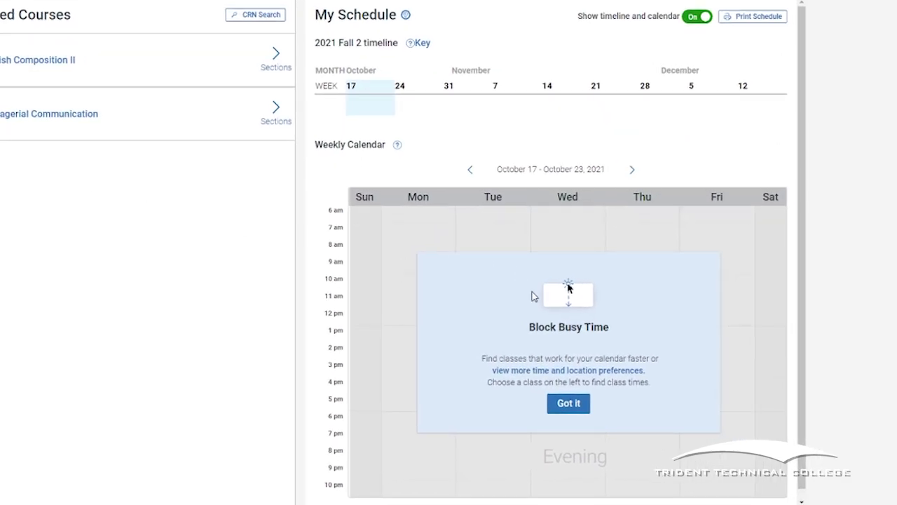
Dismiss the busy-time tip and list ENG-102's available sections.
{"action": "left_click", "coordinate": [584, 408]}
{"action": "scroll", "coordinate": [639, 341], "scroll_direction": "down", "scroll_amount": 1}
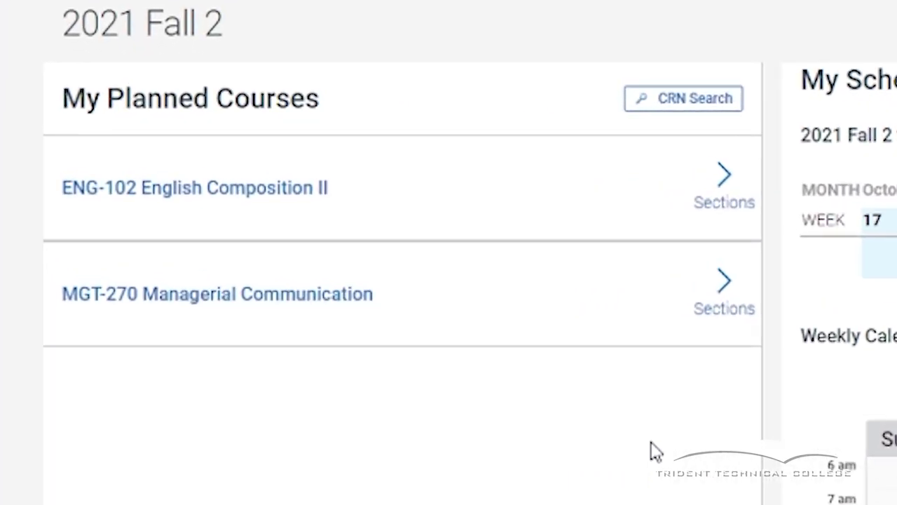
{"action": "left_click", "coordinate": [811, 193]}
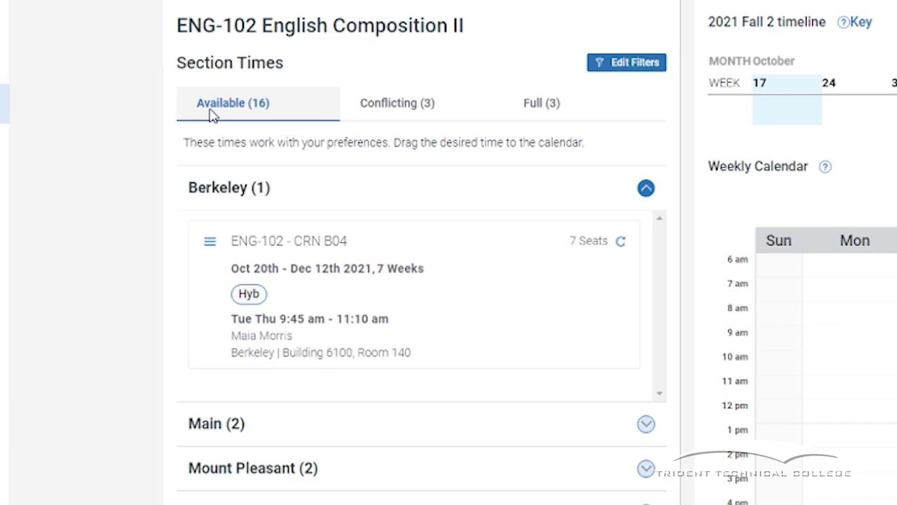
Check ENG-102's conflicting and full sections, then expand the 7 Online Classes among 16 available.
{"action": "left_click", "coordinate": [397, 113]}
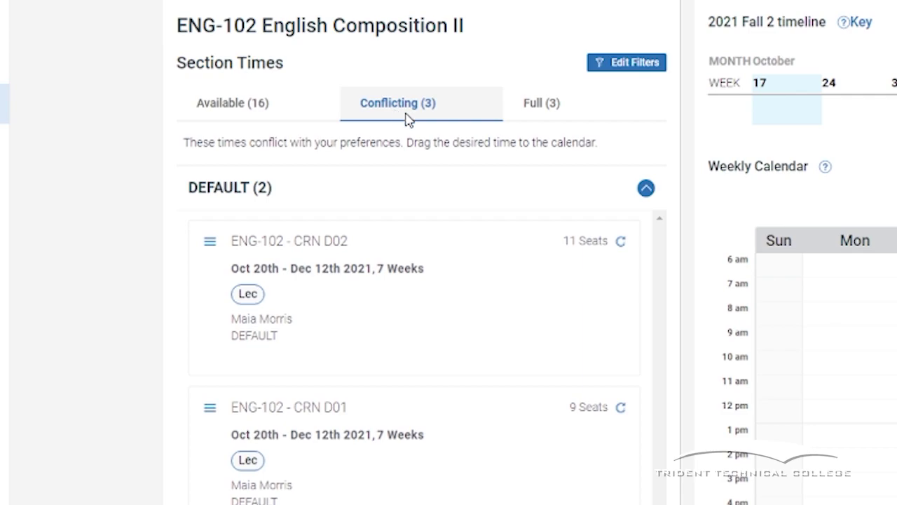
{"action": "left_click", "coordinate": [543, 110]}
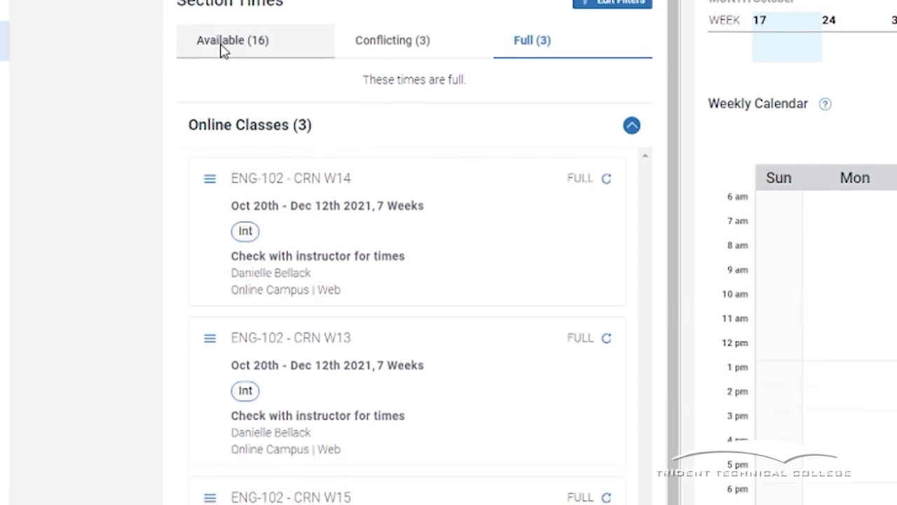
{"action": "left_click", "coordinate": [221, 106]}
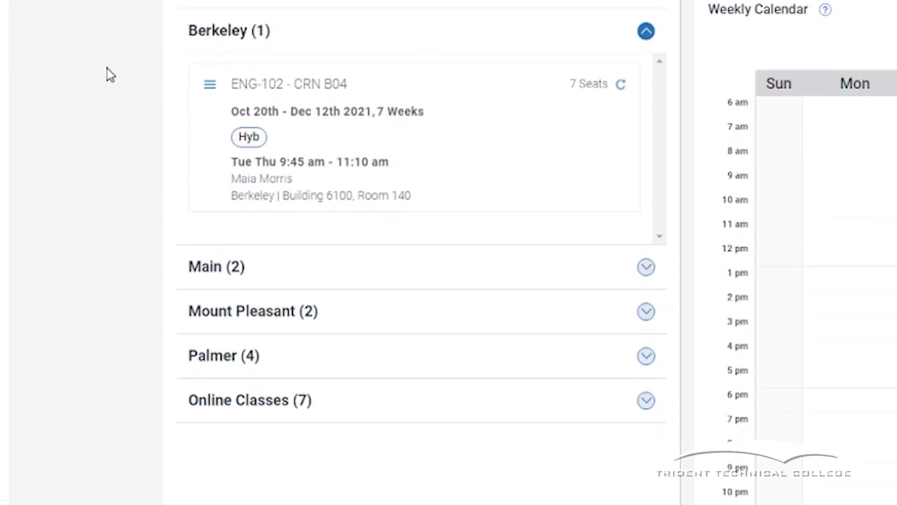
{"action": "left_click", "coordinate": [645, 401]}
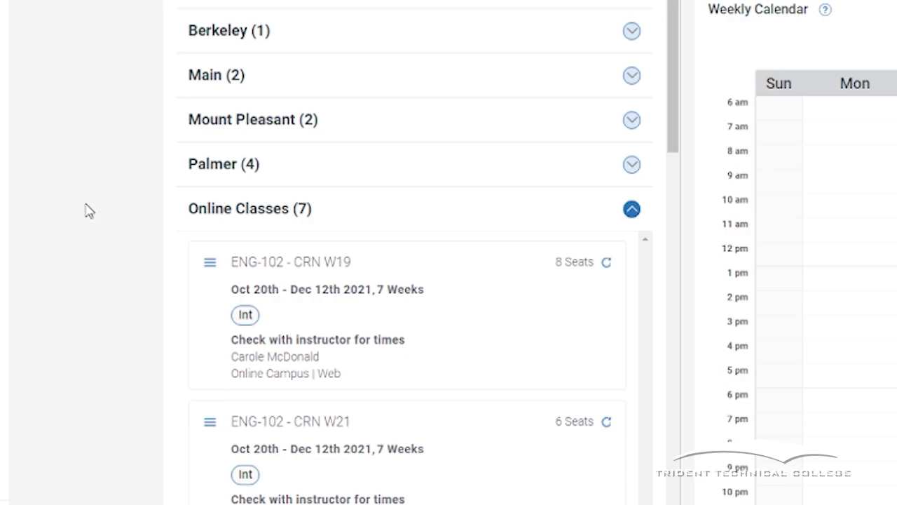
{"action": "scroll", "coordinate": [180, 312], "scroll_direction": "down", "scroll_amount": 3}
{"action": "scroll", "coordinate": [180, 312], "scroll_direction": "down", "scroll_amount": 3}
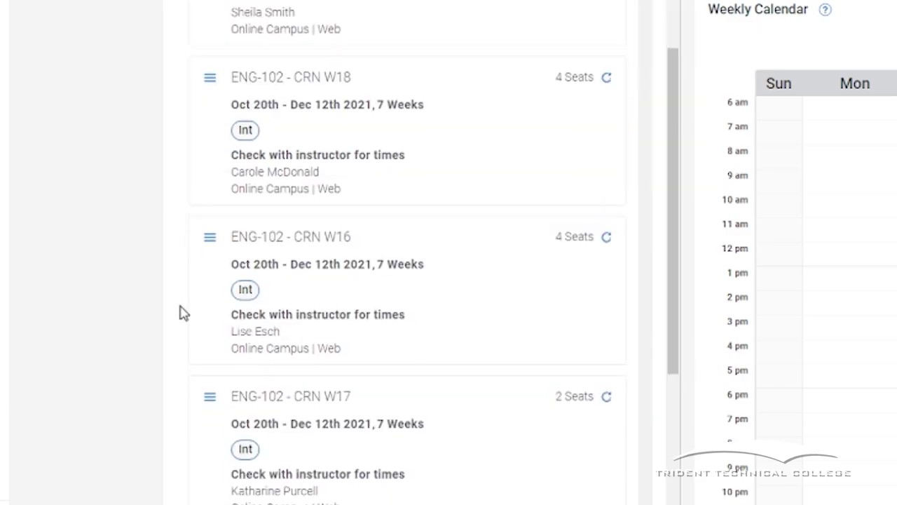
{"action": "scroll", "coordinate": [180, 313], "scroll_direction": "up", "scroll_amount": 5}
{"action": "scroll", "coordinate": [180, 410], "scroll_direction": "up", "scroll_amount": 3}
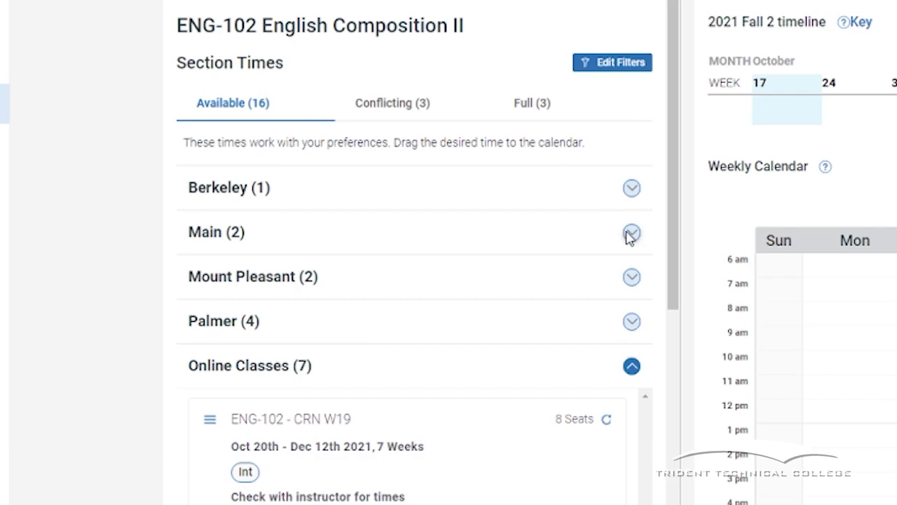
{"action": "left_click", "coordinate": [631, 233]}
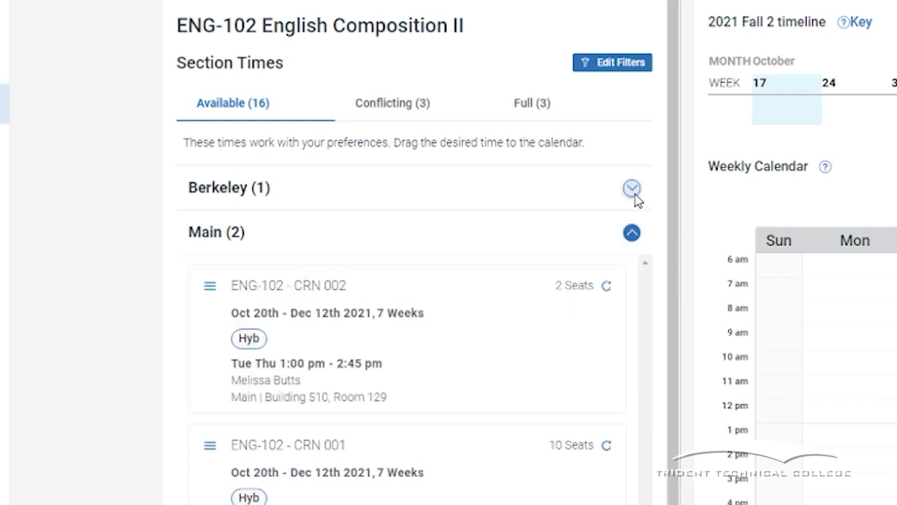
{"action": "left_click", "coordinate": [636, 199]}
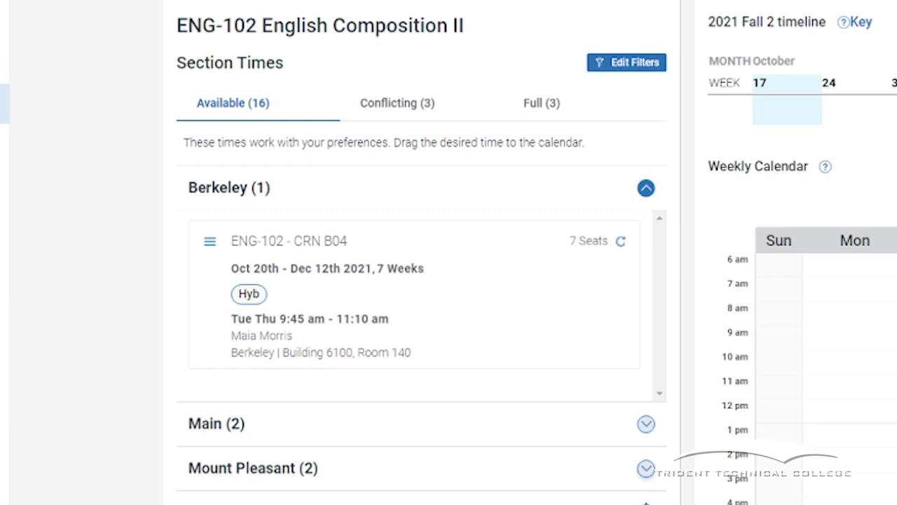
{"action": "left_click", "coordinate": [645, 502]}
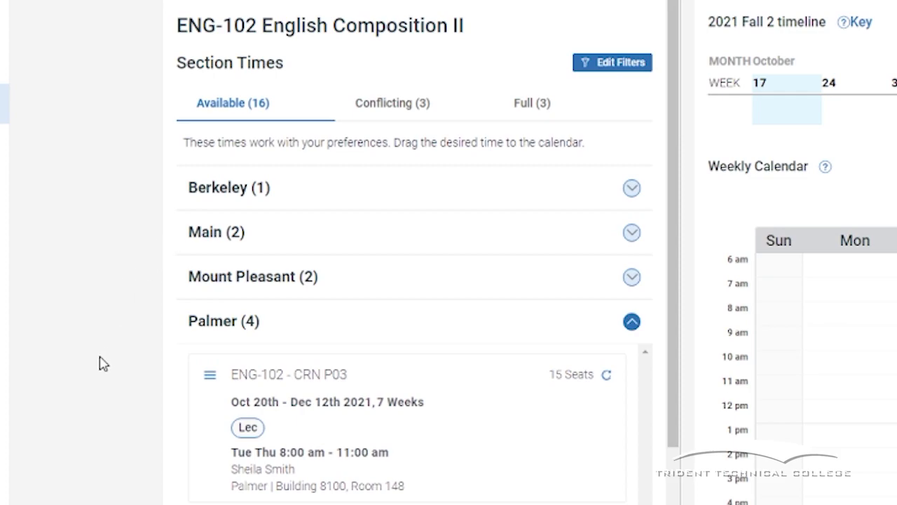
{"action": "left_click_drag", "start_coordinate": [678, 321], "coordinate": [674, 433]}
{"action": "scroll", "coordinate": [248, 383], "scroll_direction": "down", "scroll_amount": 1}
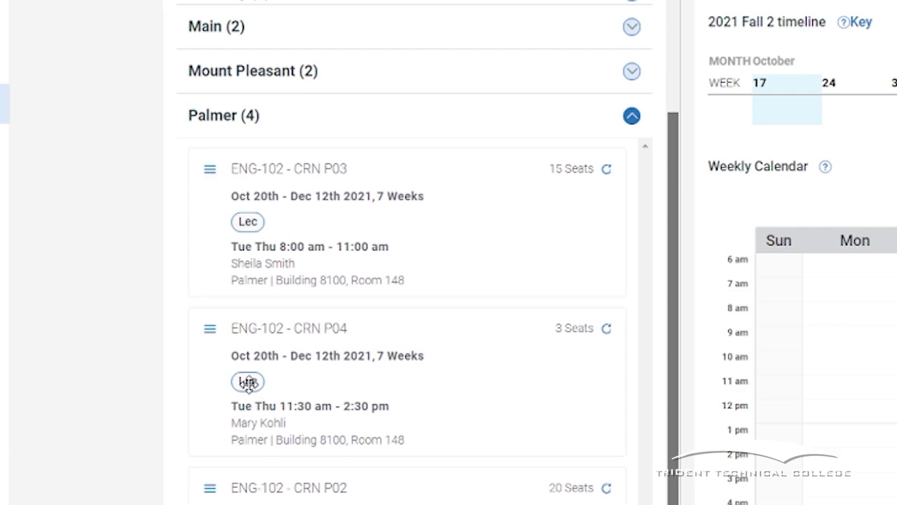
{"action": "mouse_move", "coordinate": [250, 384]}
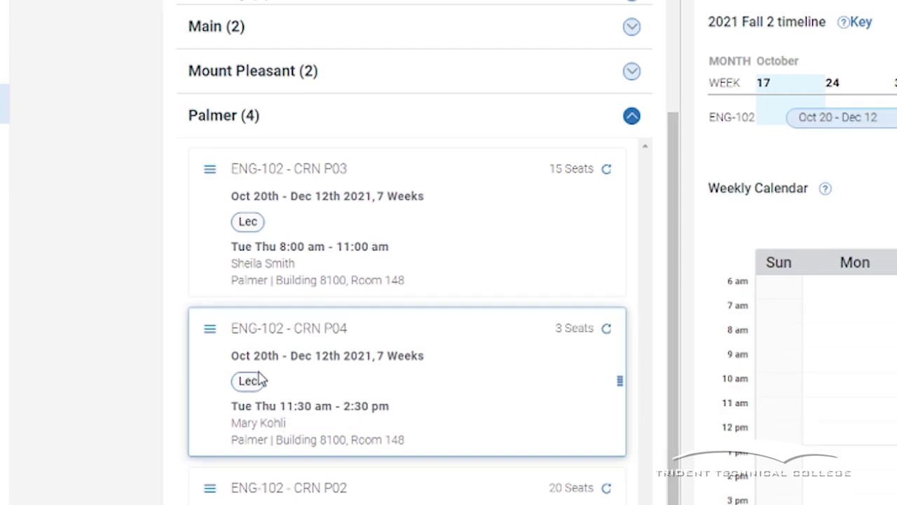
{"action": "scroll", "coordinate": [629, 4], "scroll_direction": "up", "scroll_amount": 5}
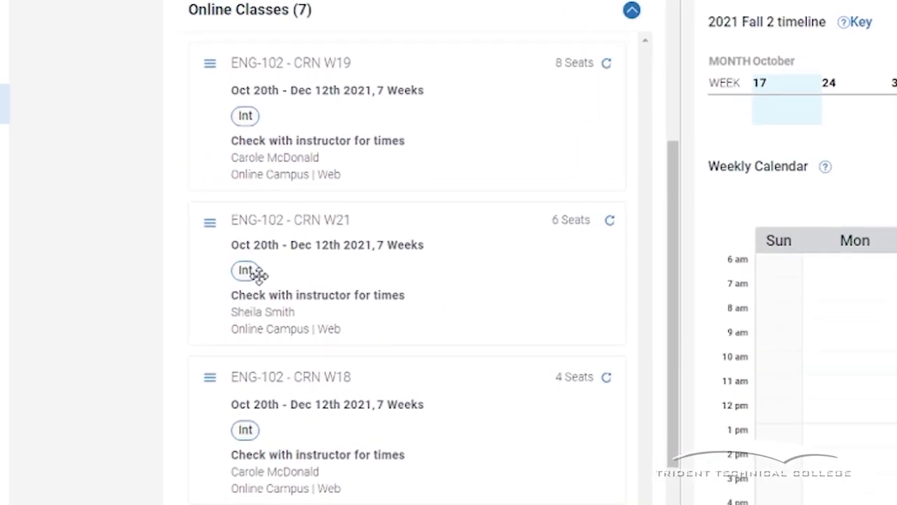
{"action": "mouse_move", "coordinate": [248, 273]}
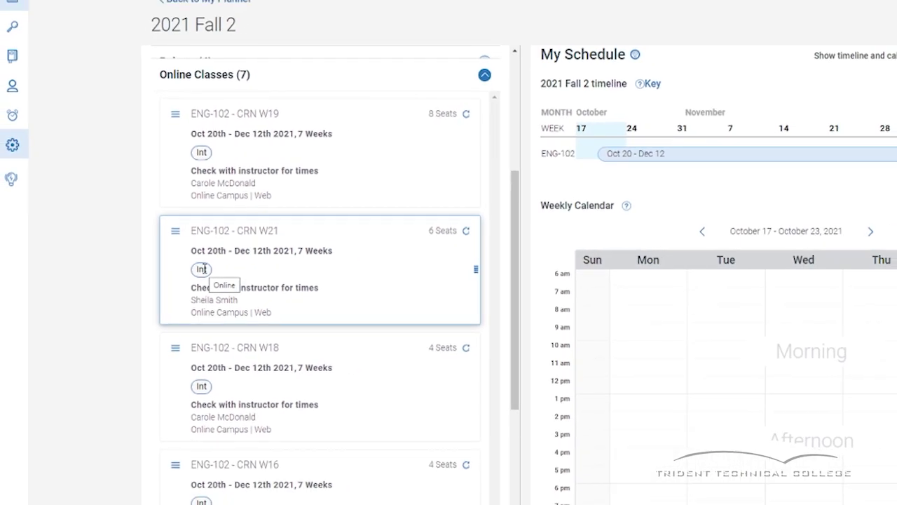
Add ENG-102 English Composition II online section CRN W19 through its card menu's Add Section.
{"action": "scroll", "coordinate": [248, 277], "scroll_direction": "up", "scroll_amount": 5}
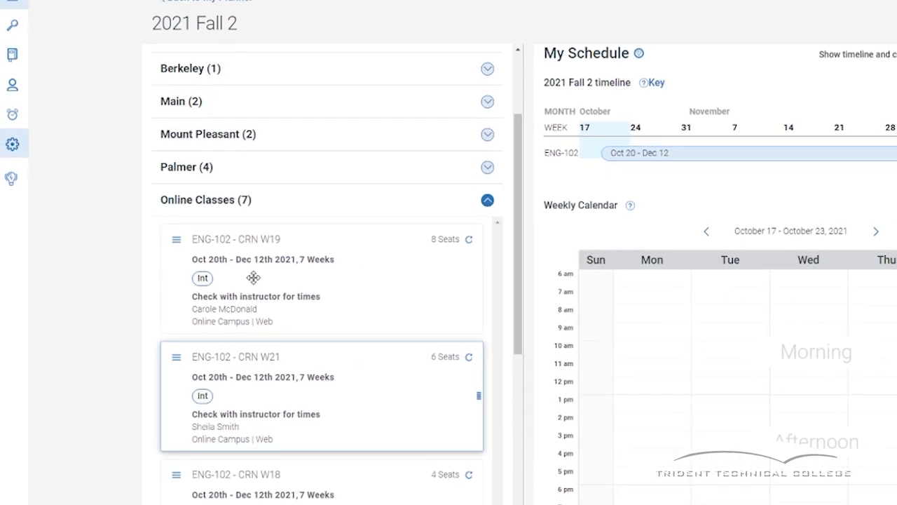
{"action": "scroll", "coordinate": [370, 298], "scroll_direction": "down", "scroll_amount": 5}
{"action": "left_click_drag", "start_coordinate": [250, 164], "coordinate": [250, 162]}
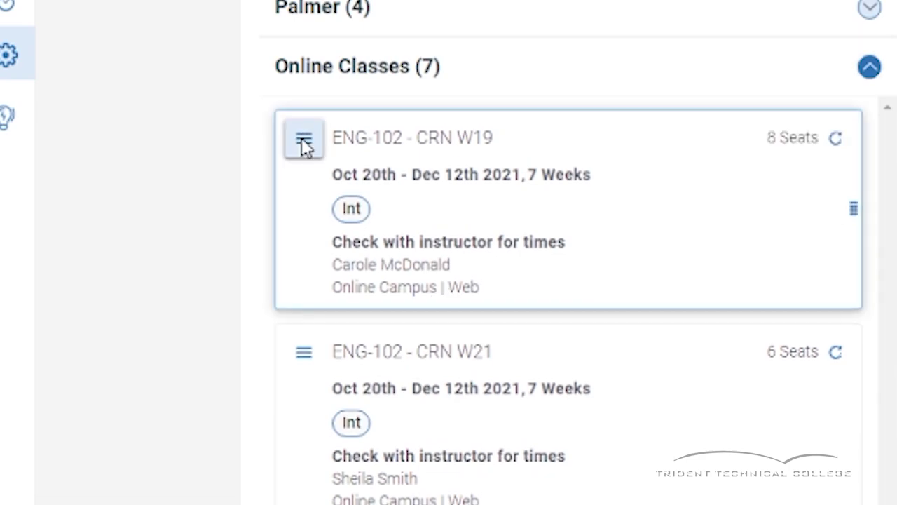
{"action": "left_click", "coordinate": [304, 143]}
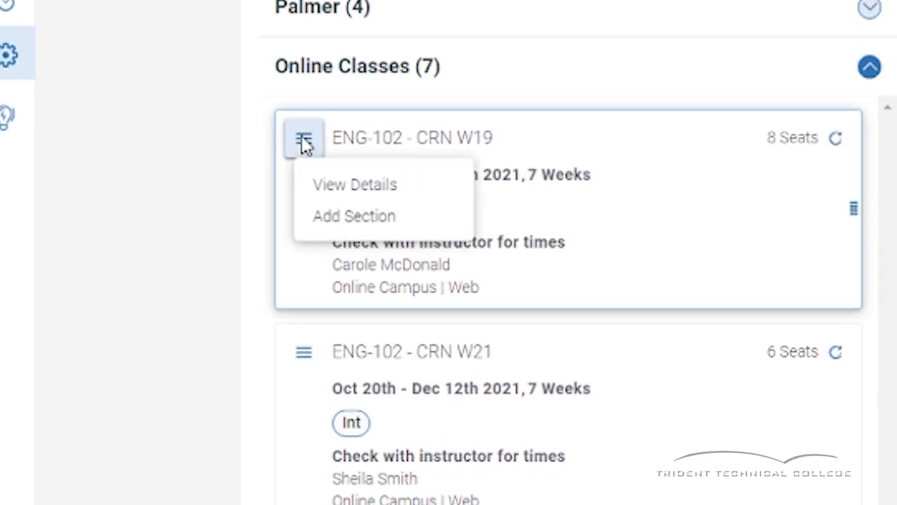
{"action": "left_click", "coordinate": [355, 217]}
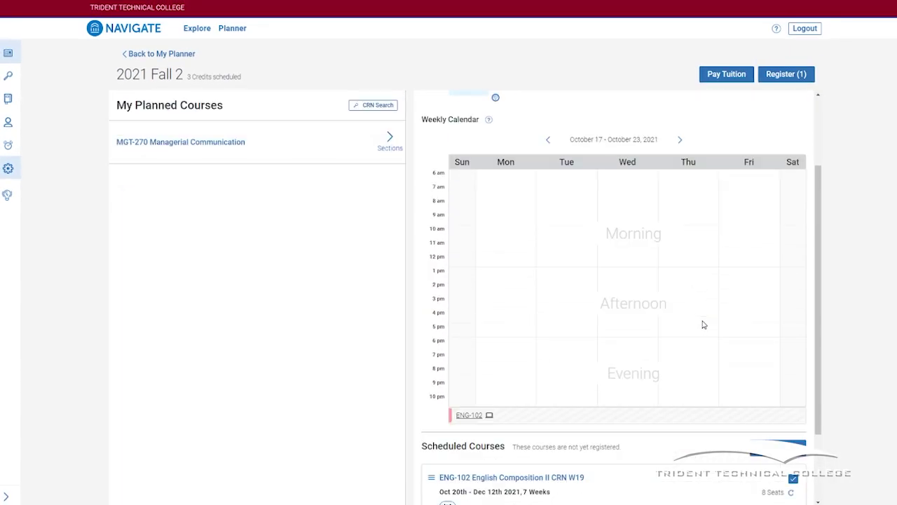
{"action": "scroll", "coordinate": [704, 324], "scroll_direction": "down", "scroll_amount": 1}
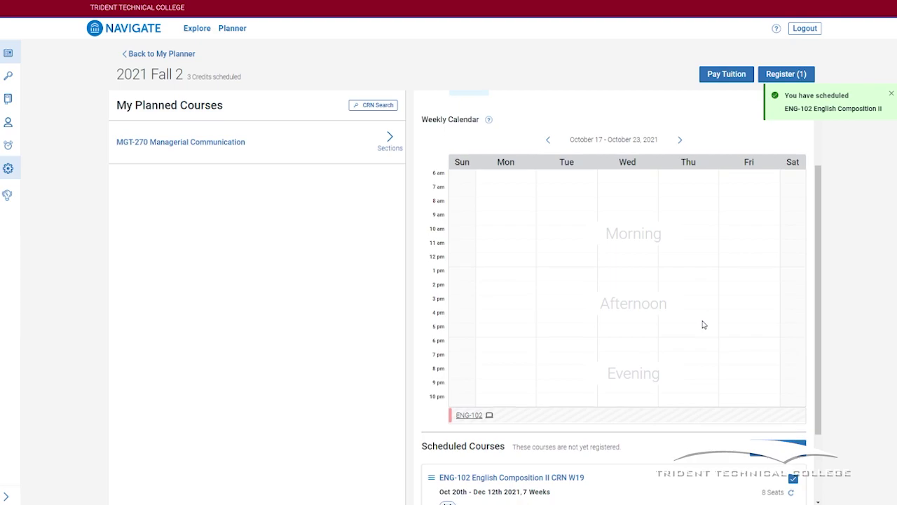
{"action": "scroll", "coordinate": [704, 325], "scroll_direction": "up", "scroll_amount": 2}
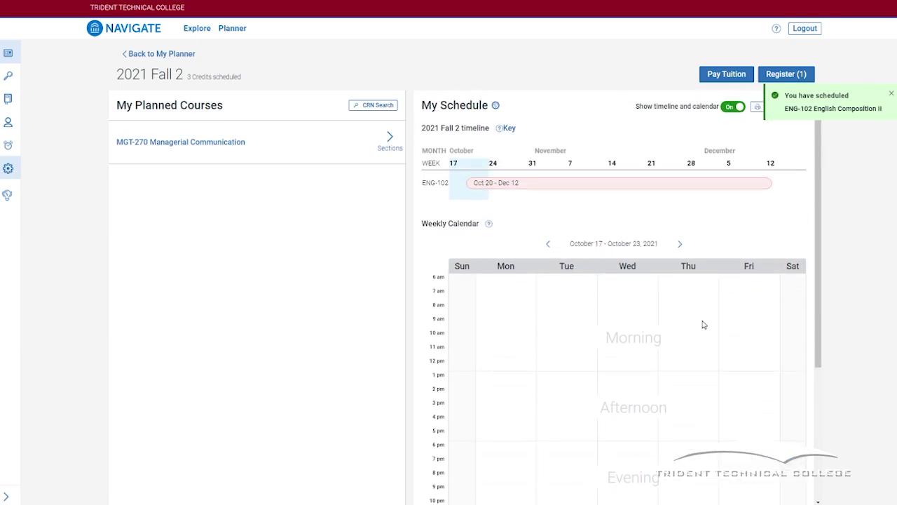
Add MGT-270 section CRN W06 (Mon 6:00–7:30 pm), bringing 2021 Fall 2 to 6 credits.
{"action": "left_click", "coordinate": [388, 139]}
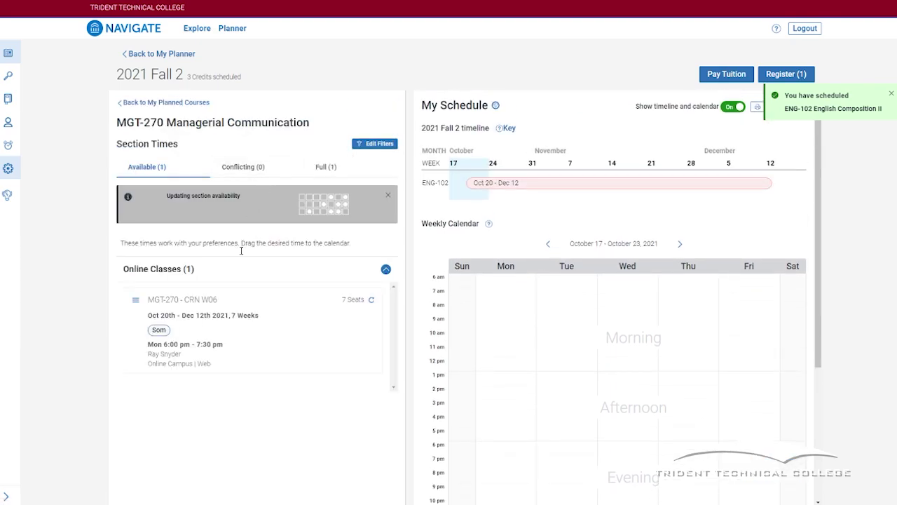
{"action": "left_click", "coordinate": [136, 302]}
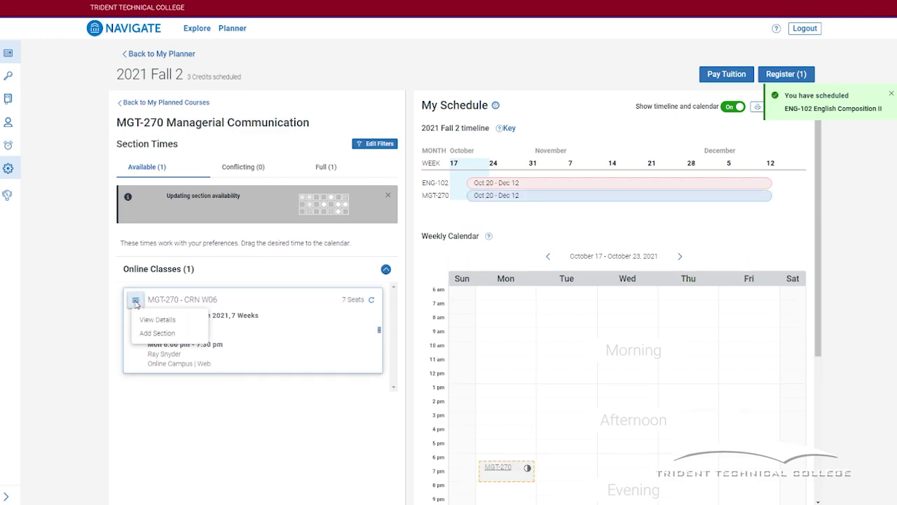
{"action": "left_click", "coordinate": [157, 336]}
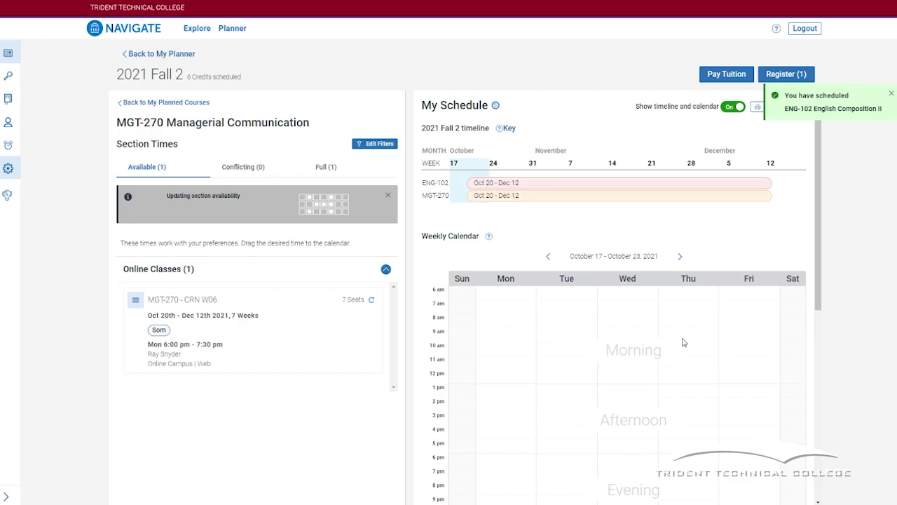
{"action": "scroll", "coordinate": [703, 340], "scroll_direction": "down", "scroll_amount": 3}
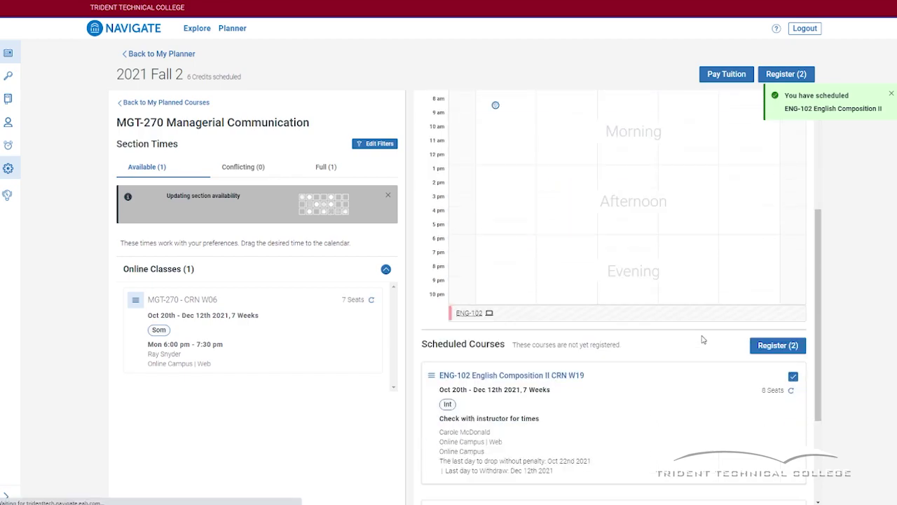
{"action": "scroll", "coordinate": [703, 339], "scroll_direction": "down", "scroll_amount": 2}
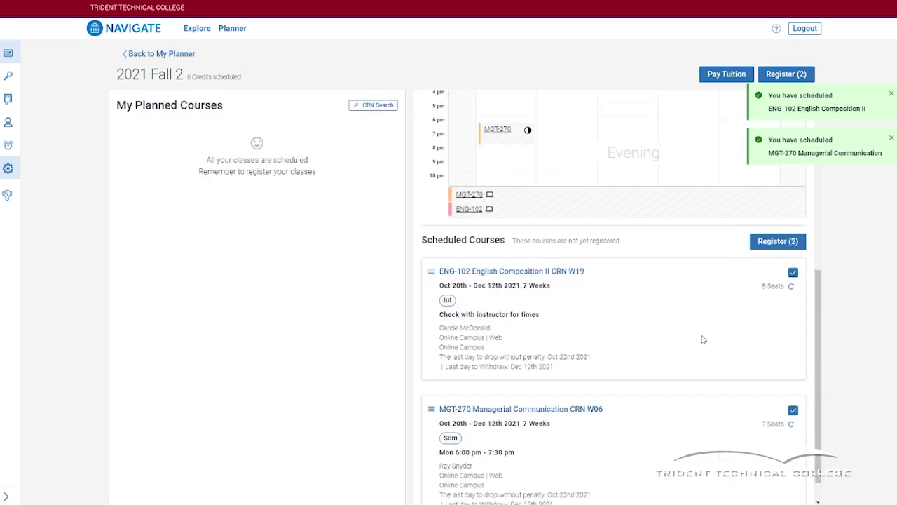
{"action": "scroll", "coordinate": [704, 340], "scroll_direction": "up", "scroll_amount": 3}
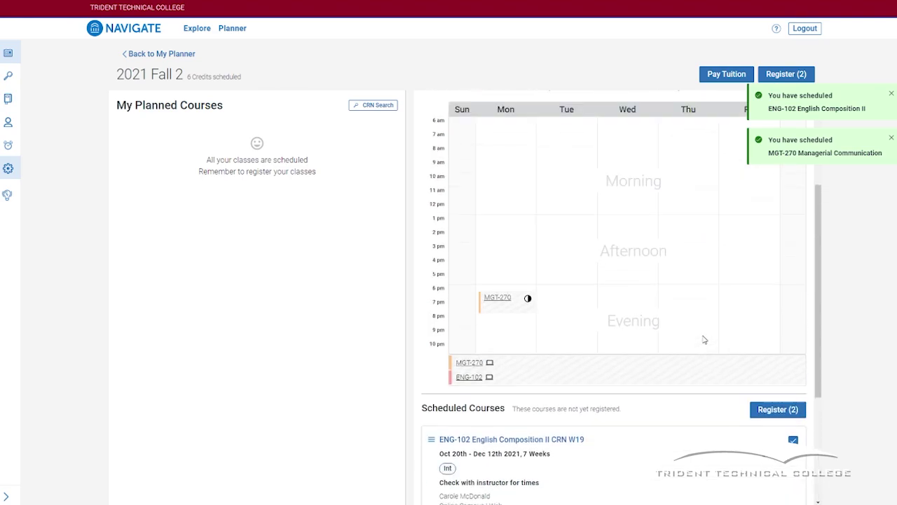
{"action": "scroll", "coordinate": [704, 340], "scroll_direction": "up", "scroll_amount": 1}
Unschedule ENG-102 section W19 so it returns to the planned courses.
{"action": "scroll", "coordinate": [704, 339], "scroll_direction": "down", "scroll_amount": 5}
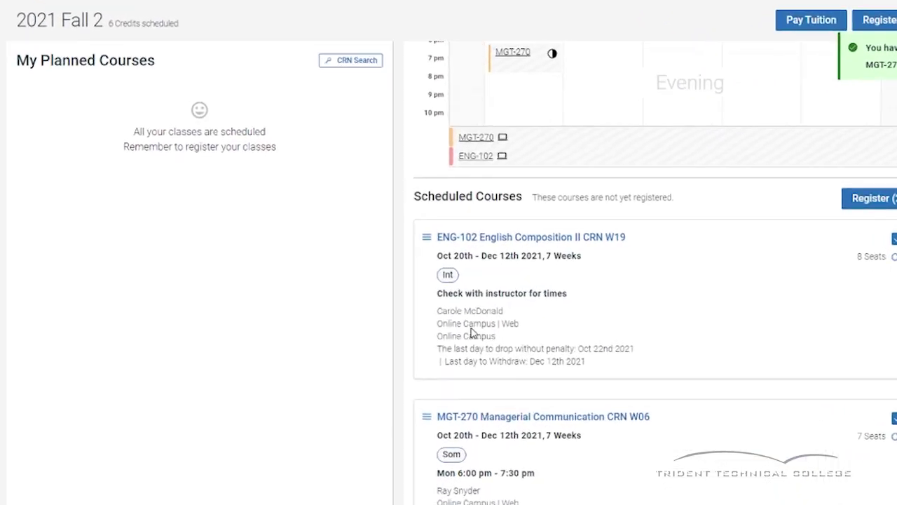
{"action": "left_click", "coordinate": [406, 223]}
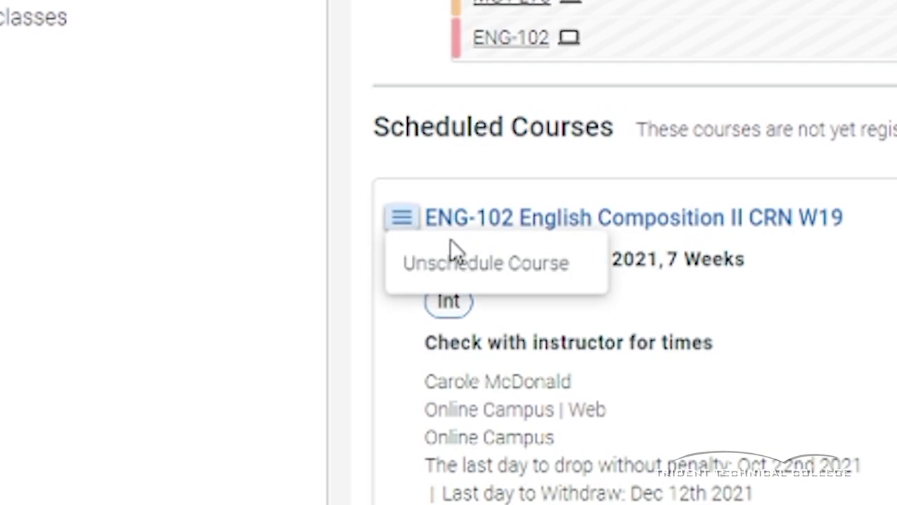
{"action": "left_click", "coordinate": [464, 275]}
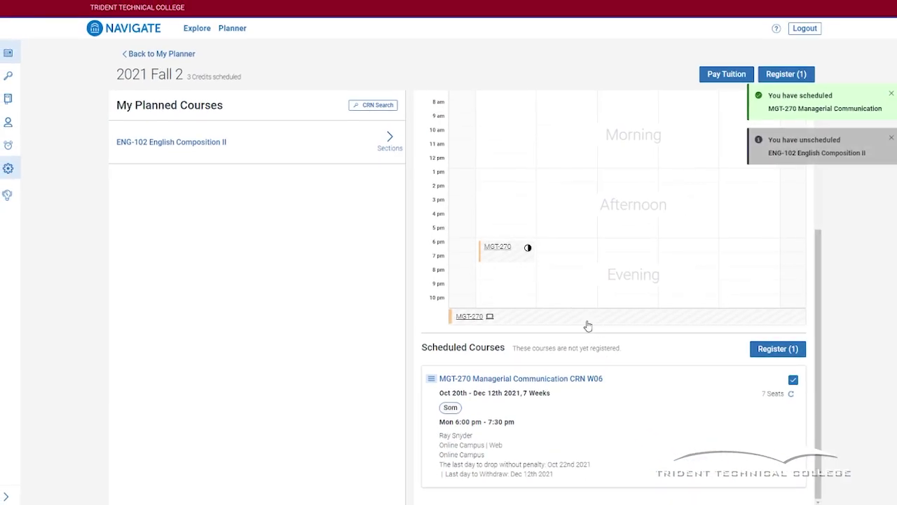
{"action": "scroll", "coordinate": [588, 325], "scroll_direction": "up", "scroll_amount": 2}
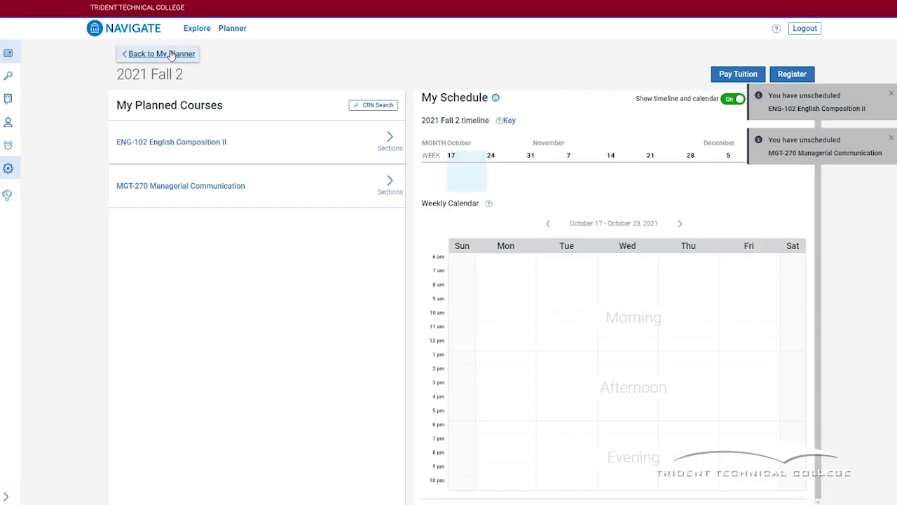
Go back to My Planner and review the Business Administration - Marketing AAS program courses.
{"action": "left_click", "coordinate": [170, 54]}
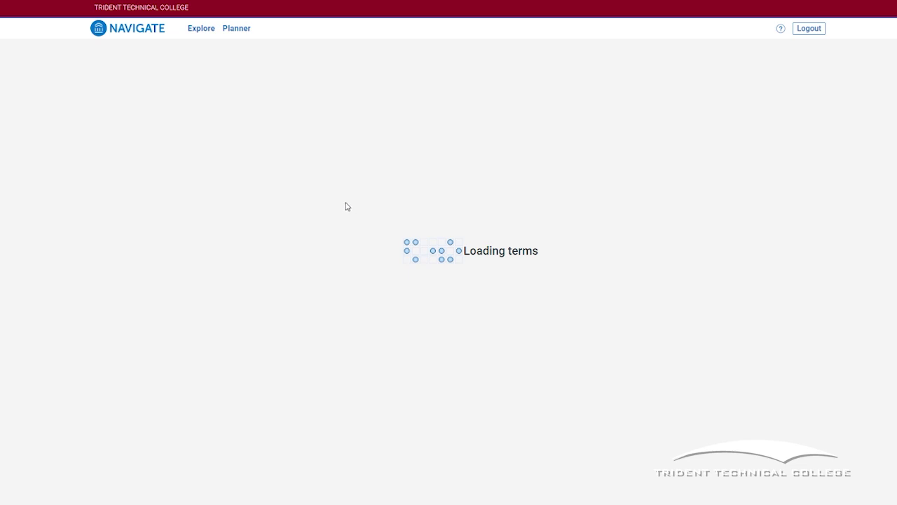
{"action": "scroll", "coordinate": [305, 217], "scroll_direction": "down", "scroll_amount": 1}
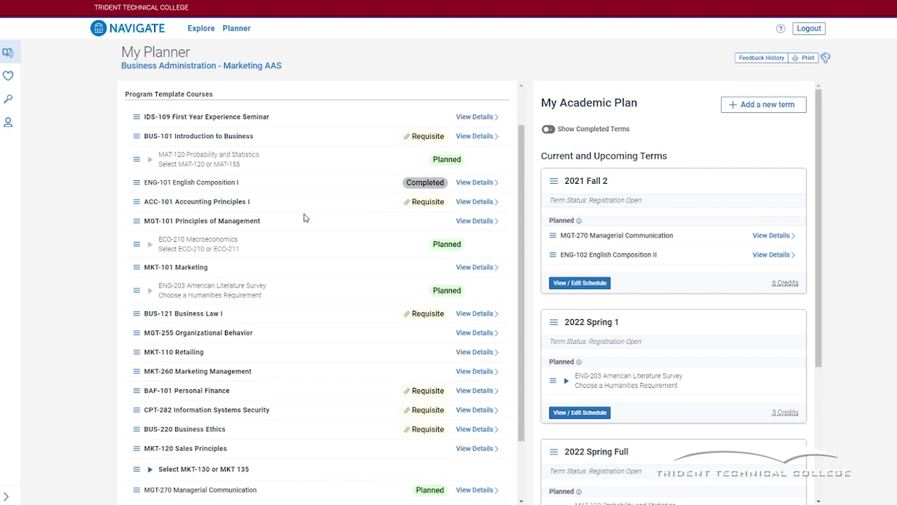
{"action": "scroll", "coordinate": [308, 219], "scroll_direction": "down", "scroll_amount": 1}
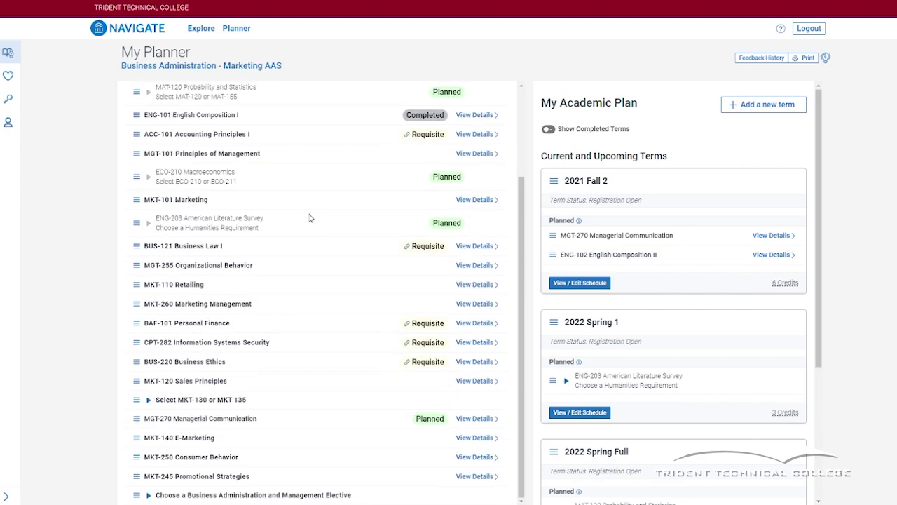